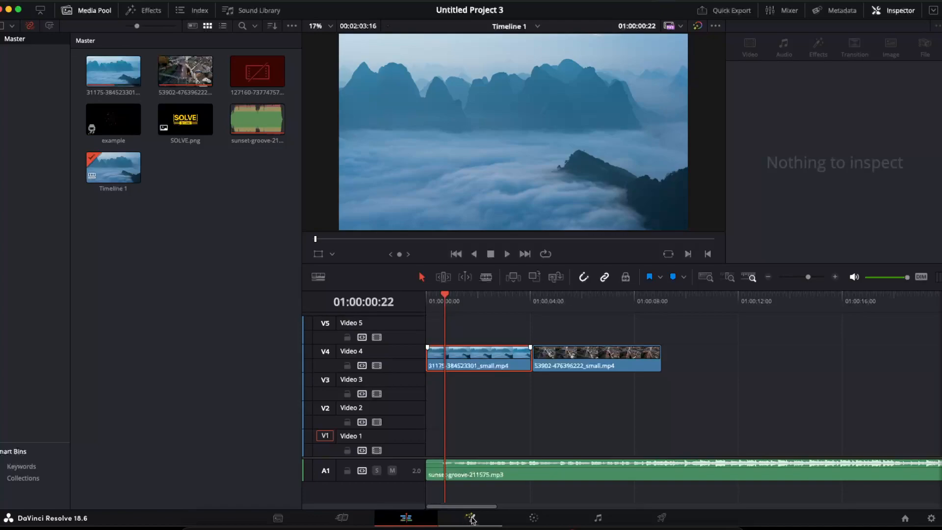
Step: Open the clip on the Fusion page and insert a Merge node between MediaIn1 and MediaOut1
{"action": "left_click", "coordinate": [470, 519]}
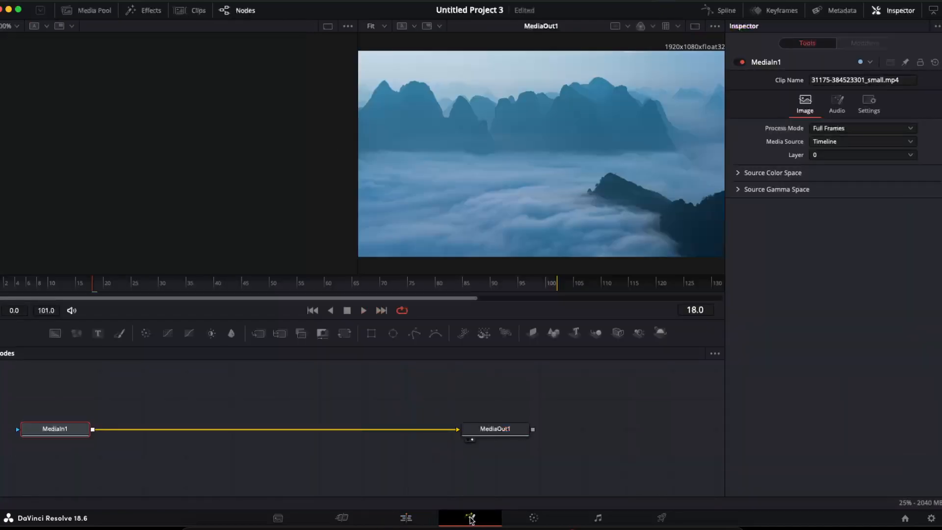
{"action": "left_click", "coordinate": [256, 335]}
{"action": "left_click_drag", "start_coordinate": [154, 430], "coordinate": [277, 431]}
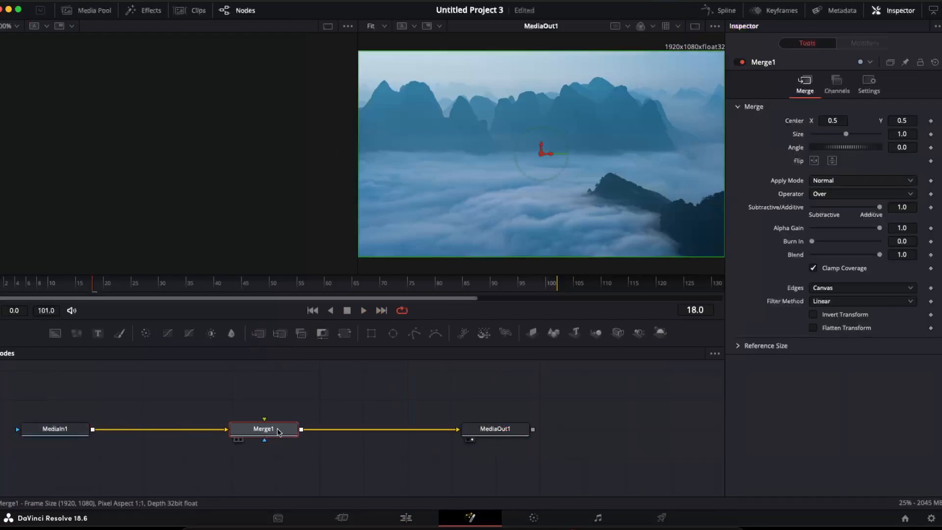
{"action": "left_click", "coordinate": [249, 400]}
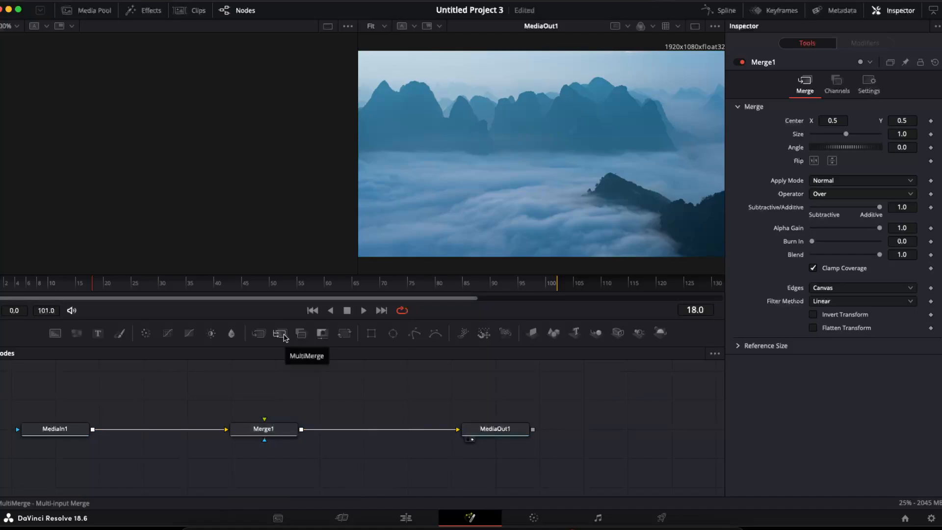
Step: Add a Transform node above the Merge node and connect MediaIn1's output to its input
{"action": "left_click", "coordinate": [344, 335]}
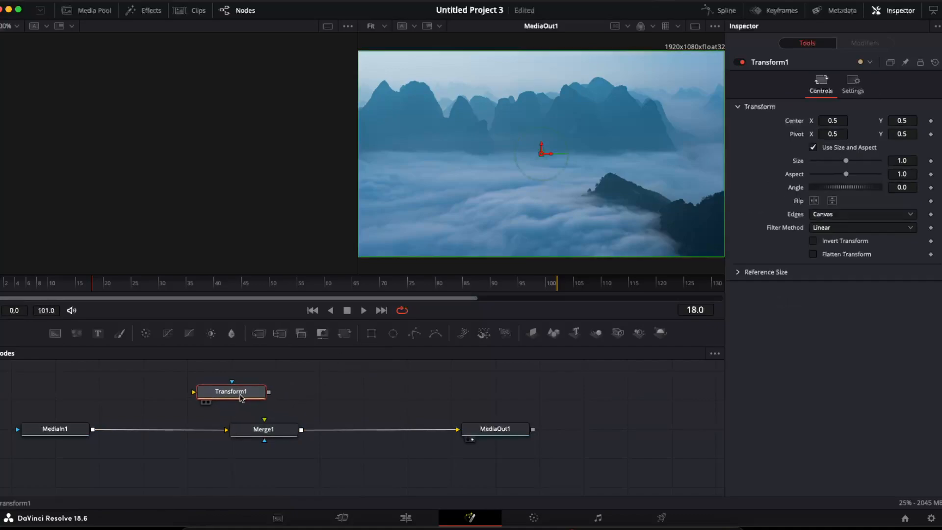
{"action": "scroll", "coordinate": [219, 386], "scroll_direction": "up", "scroll_amount": 1}
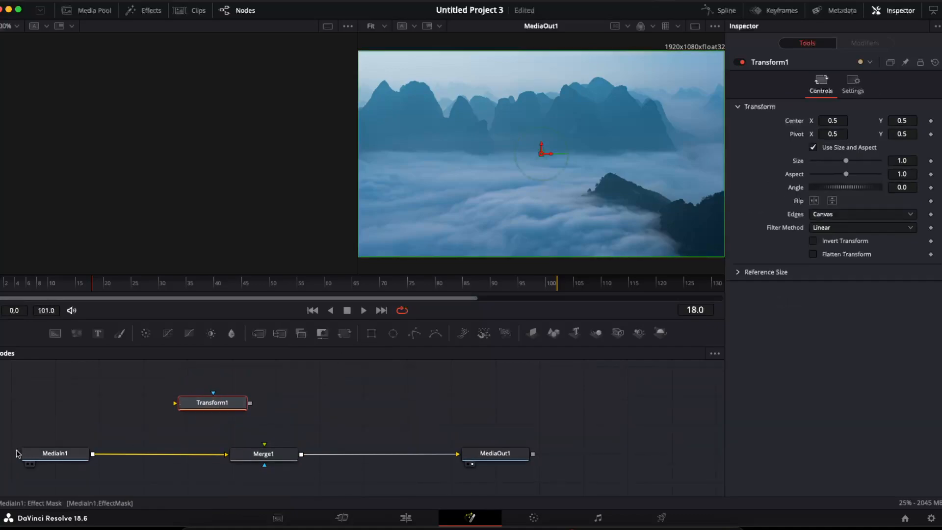
{"action": "left_click_drag", "start_coordinate": [17, 456], "coordinate": [176, 405]}
{"action": "left_click_drag", "start_coordinate": [93, 454], "coordinate": [175, 402]}
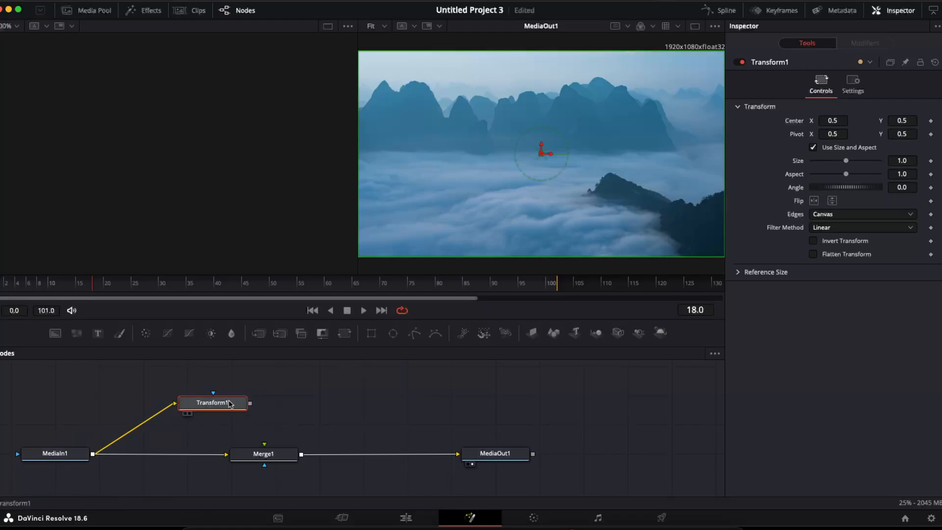
Step: Set the Transform node's Edges option to Mirror
{"action": "left_click", "coordinate": [898, 12]}
{"action": "left_click", "coordinate": [897, 12]}
{"action": "left_click", "coordinate": [828, 214]}
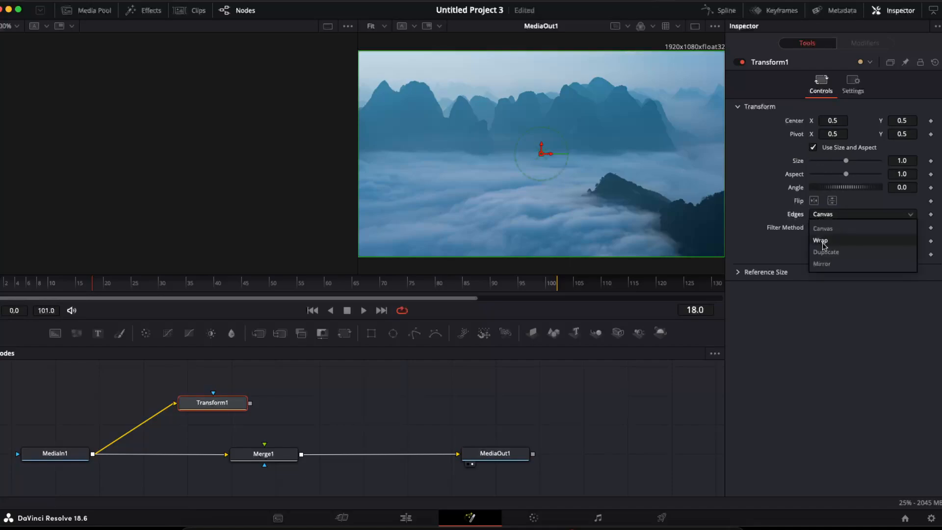
{"action": "left_click", "coordinate": [829, 263]}
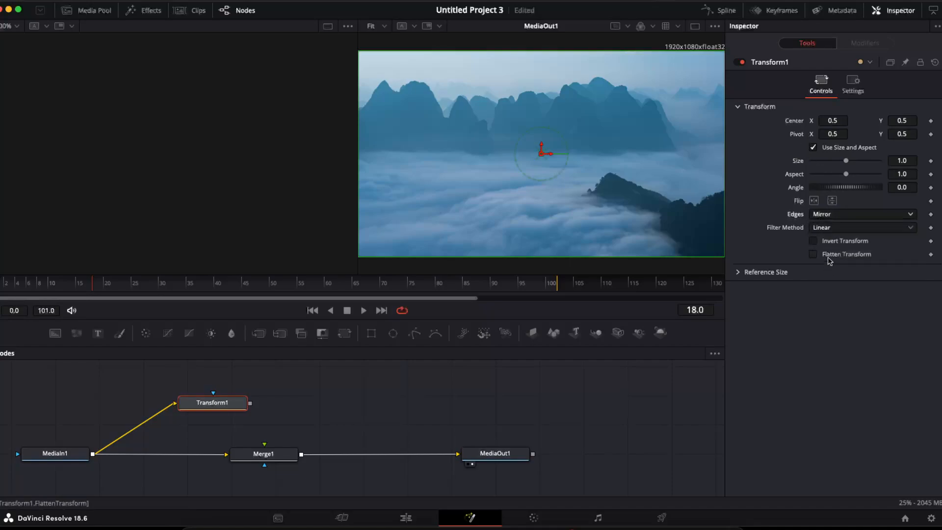
Step: Modify the Transform node's Center with a Shake modifier
{"action": "right_click", "coordinate": [796, 123]}
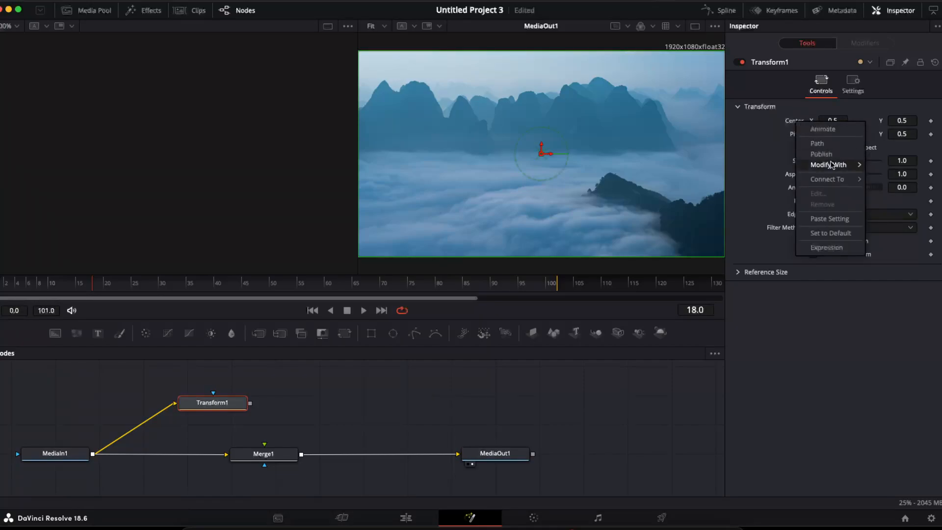
{"action": "mouse_move", "coordinate": [832, 166]}
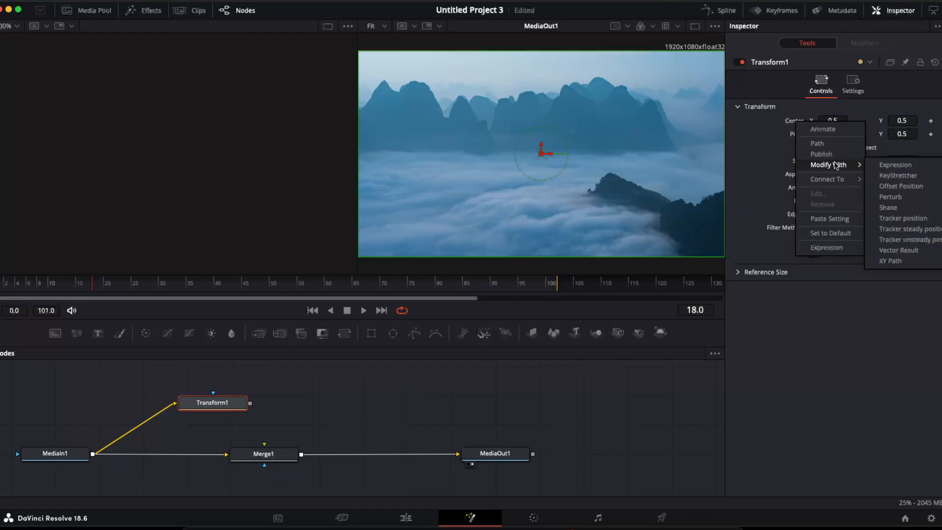
{"action": "left_click", "coordinate": [905, 208]}
{"action": "mouse_move", "coordinate": [666, 101]}
{"action": "left_mouse_down"}
{"action": "mouse_move", "coordinate": [651, 99]}
{"action": "mouse_move", "coordinate": [648, 118]}
{"action": "mouse_move", "coordinate": [661, 108]}
{"action": "left_mouse_up"}
{"action": "mouse_move", "coordinate": [833, 134]}
{"action": "left_mouse_down"}
{"action": "mouse_move", "coordinate": [787, 134]}
{"action": "mouse_move", "coordinate": [835, 135]}
{"action": "left_mouse_up"}
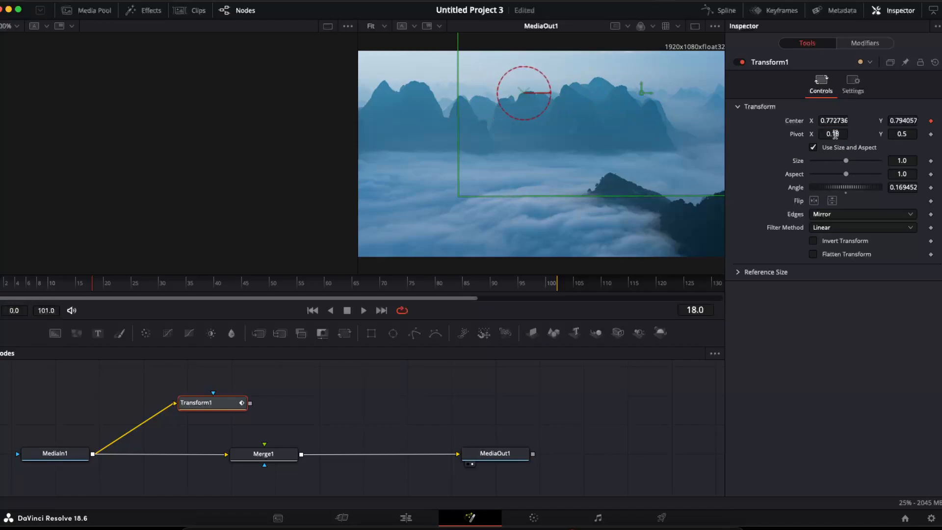
{"action": "mouse_move", "coordinate": [914, 135]}
{"action": "left_mouse_down"}
{"action": "mouse_move", "coordinate": [890, 134]}
{"action": "mouse_move", "coordinate": [915, 136]}
{"action": "left_mouse_up"}
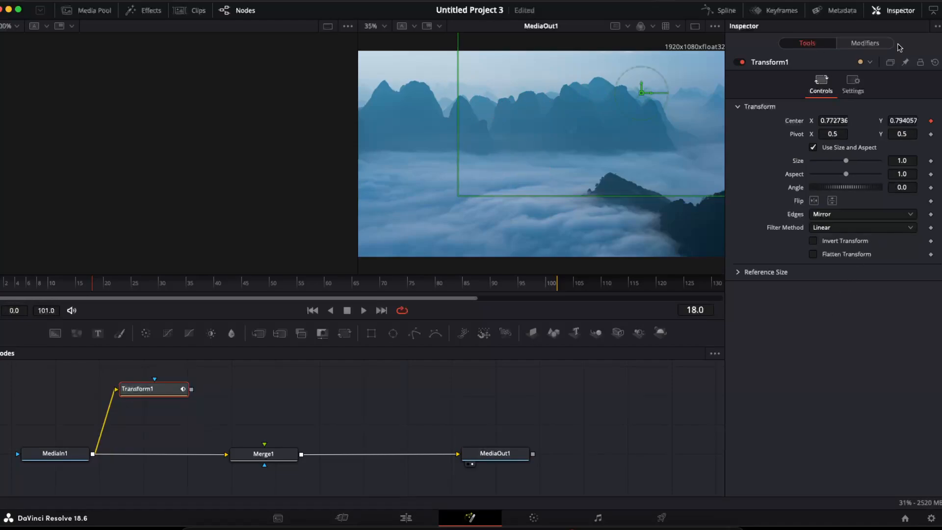
Step: Set the Center shake's smoothness to 2.0, its minimum to 0.45 and its maximum to 0.55
{"action": "left_click", "coordinate": [871, 45]}
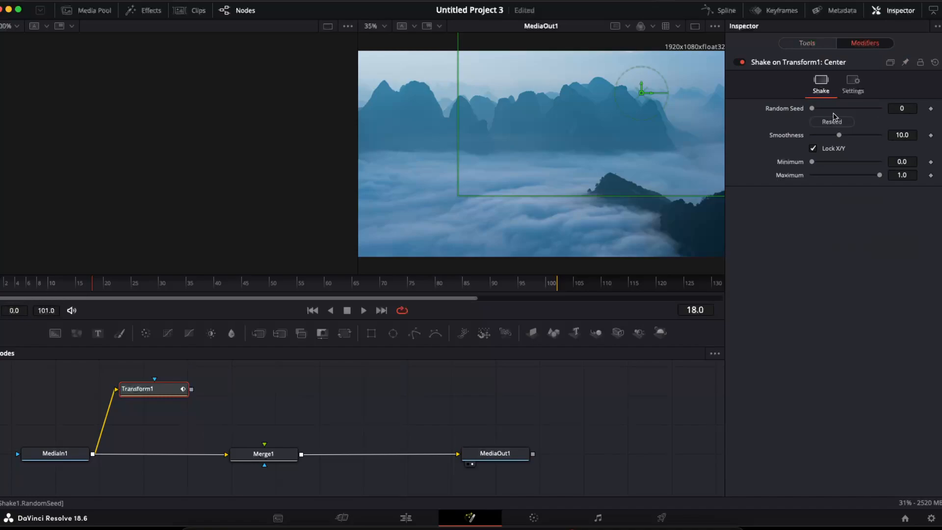
{"action": "left_click_drag", "start_coordinate": [840, 136], "coordinate": [817, 139]}
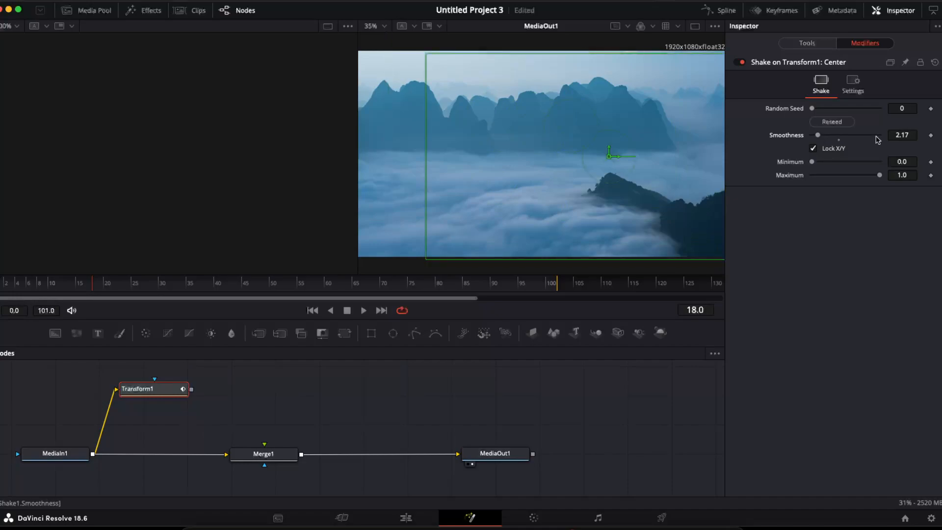
{"action": "left_click", "coordinate": [915, 136]}
{"action": "type", "text": "2.0"}
{"action": "key", "text": "Tab"}
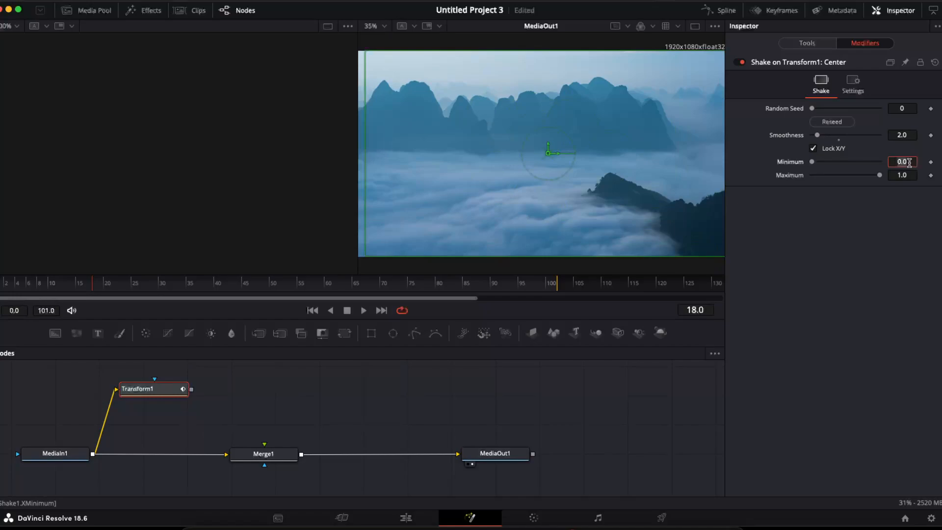
{"action": "type", "text": "0.45"}
{"action": "key", "text": "Tab"}
{"action": "type", "text": "0.55"}
{"action": "key", "text": "Return"}
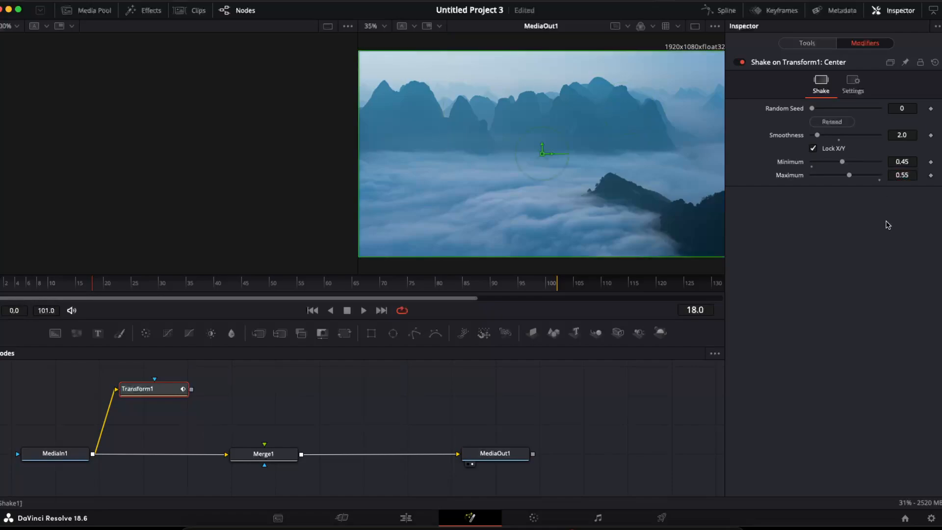
Step: Enable Motion Blur in the Transform node's settings
{"action": "left_click", "coordinate": [815, 43]}
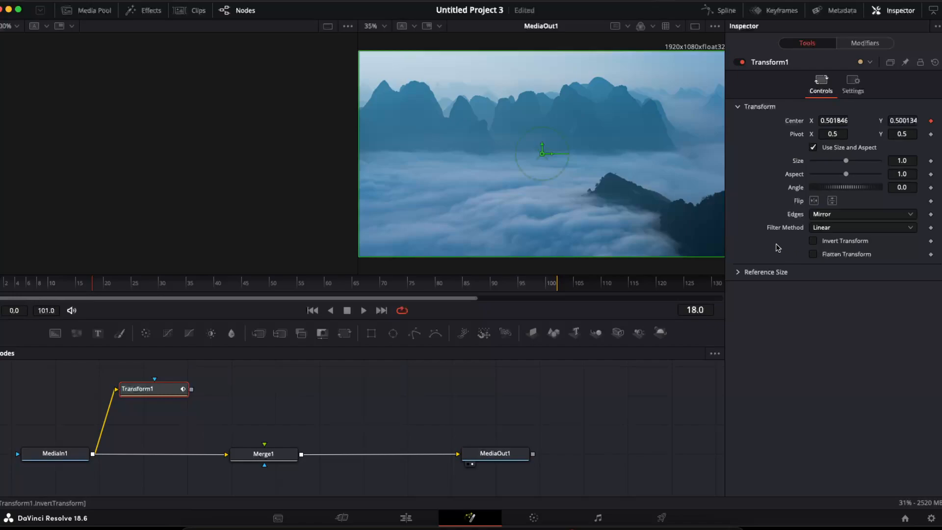
{"action": "left_click", "coordinate": [852, 83]}
{"action": "left_click", "coordinate": [813, 220]}
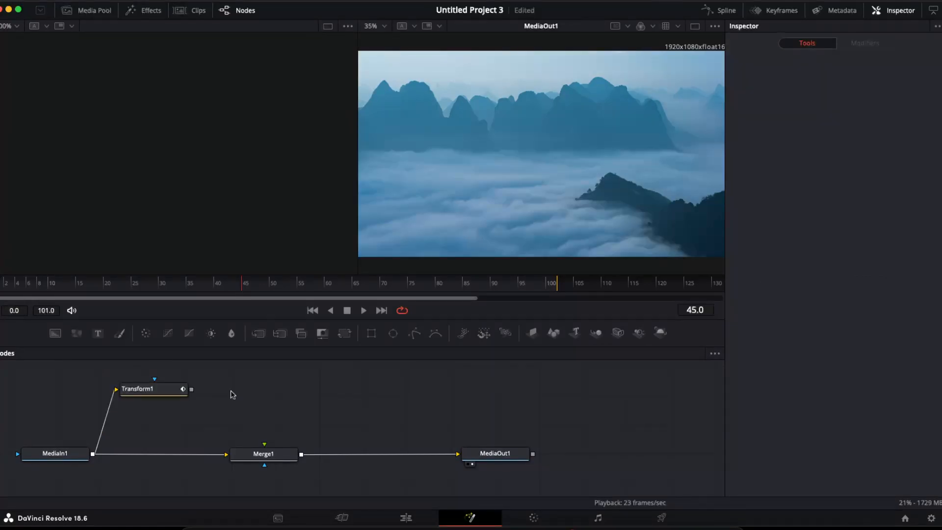
Step: Insert a Resolve FX Light Glow node directly after Transform1
{"action": "left_click", "coordinate": [165, 394]}
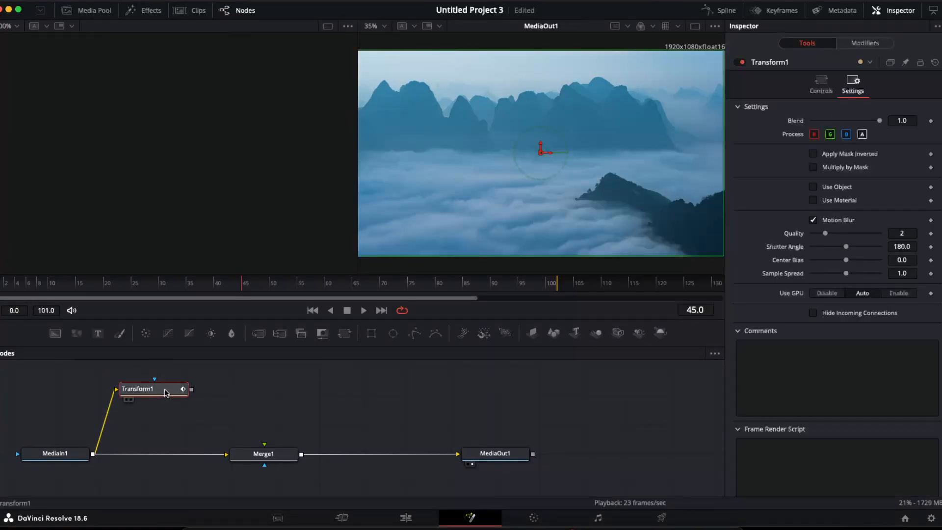
{"action": "right_click", "coordinate": [166, 393]}
{"action": "left_click", "coordinate": [212, 393]}
{"action": "right_click", "coordinate": [157, 393]}
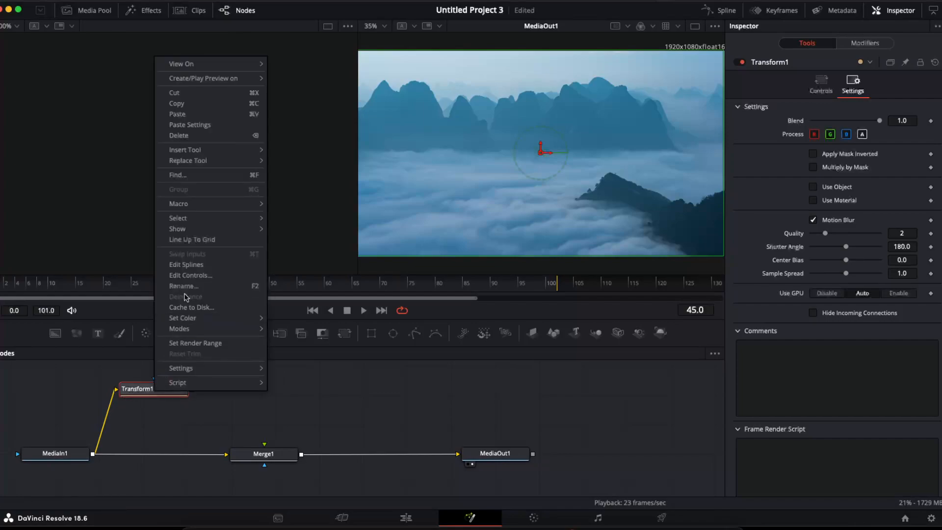
{"action": "mouse_move", "coordinate": [224, 150]}
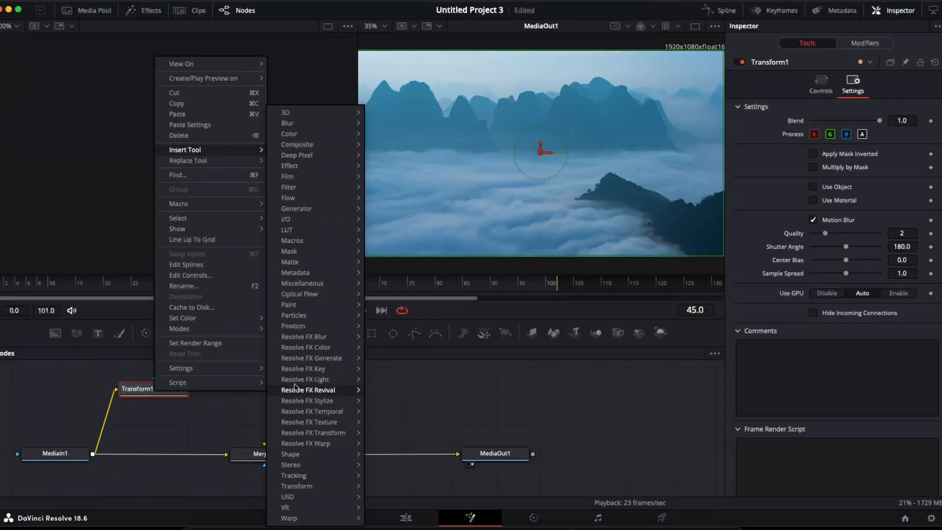
{"action": "mouse_move", "coordinate": [314, 380]}
{"action": "left_click", "coordinate": [385, 380]}
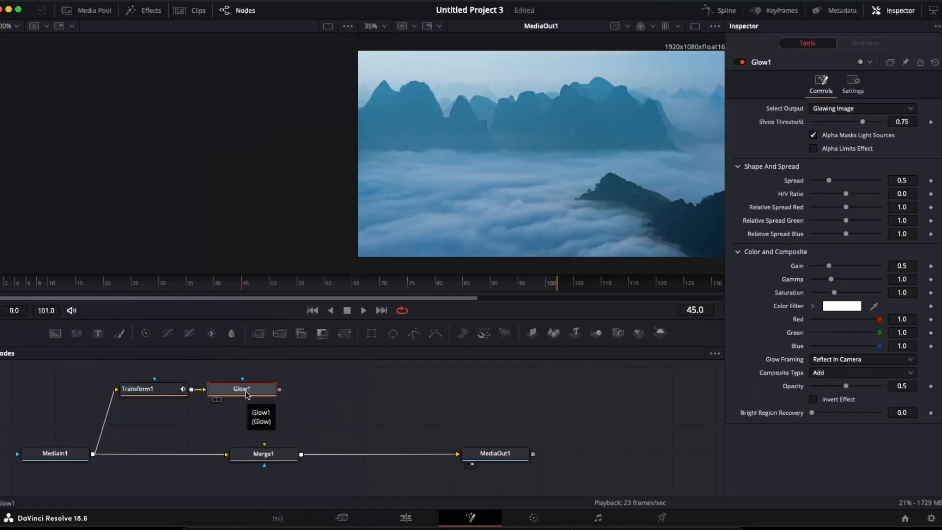
Step: Modify the Glow node's Shine Threshold with a Shake modifier and set its smoothness to 2
{"action": "right_click", "coordinate": [773, 123]}
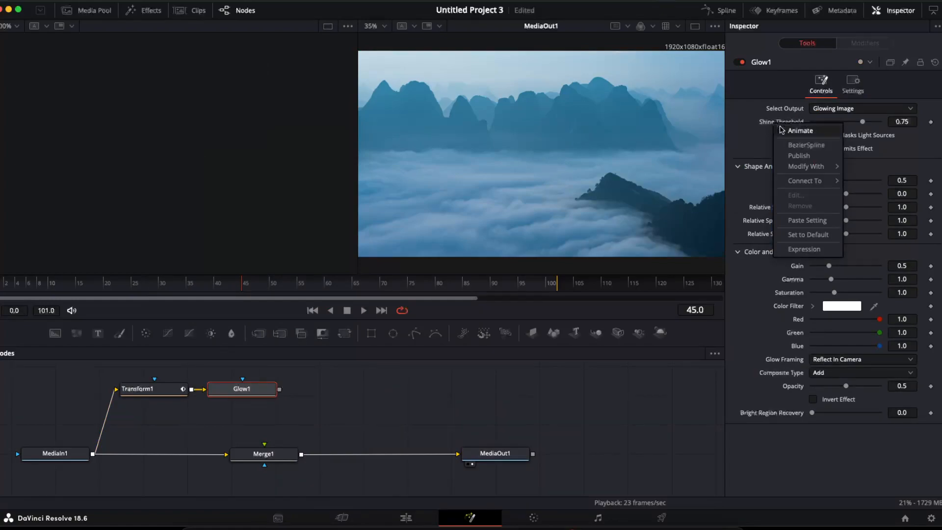
{"action": "mouse_move", "coordinate": [805, 166]}
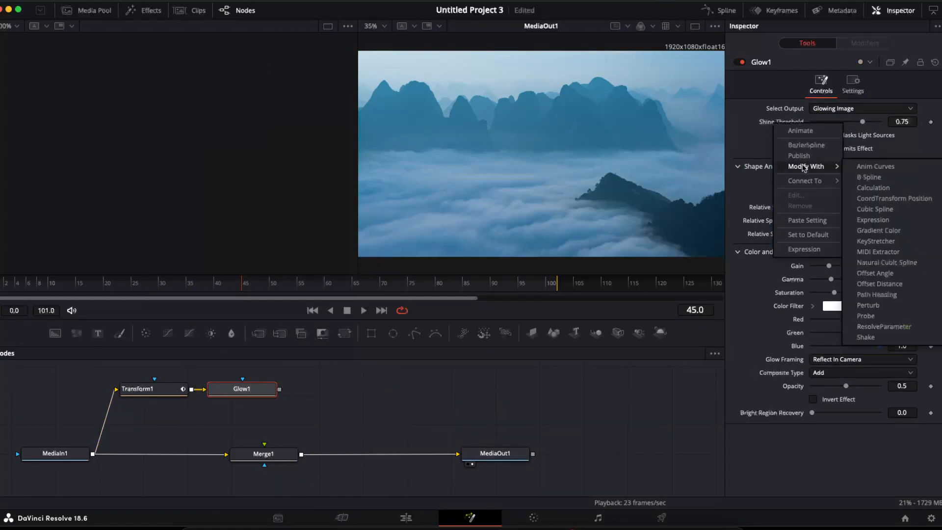
{"action": "left_click", "coordinate": [869, 305]}
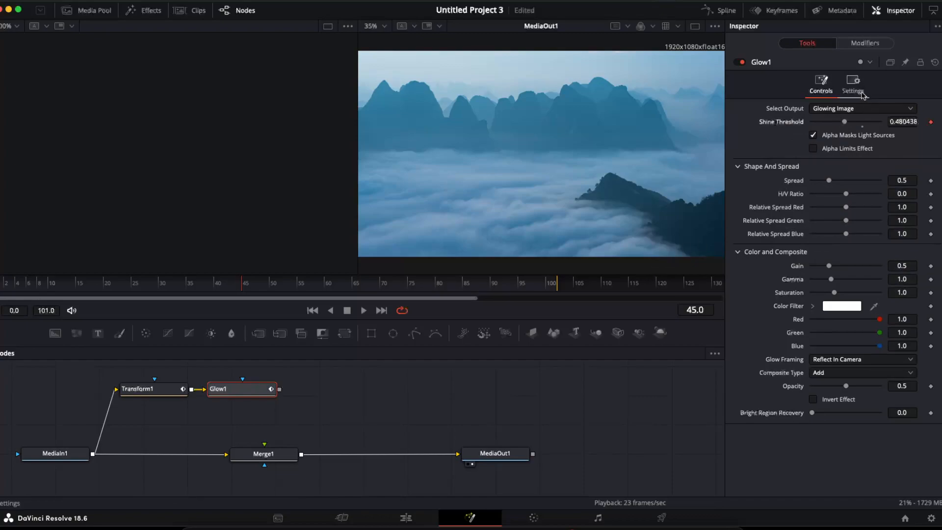
{"action": "left_click", "coordinate": [866, 43]}
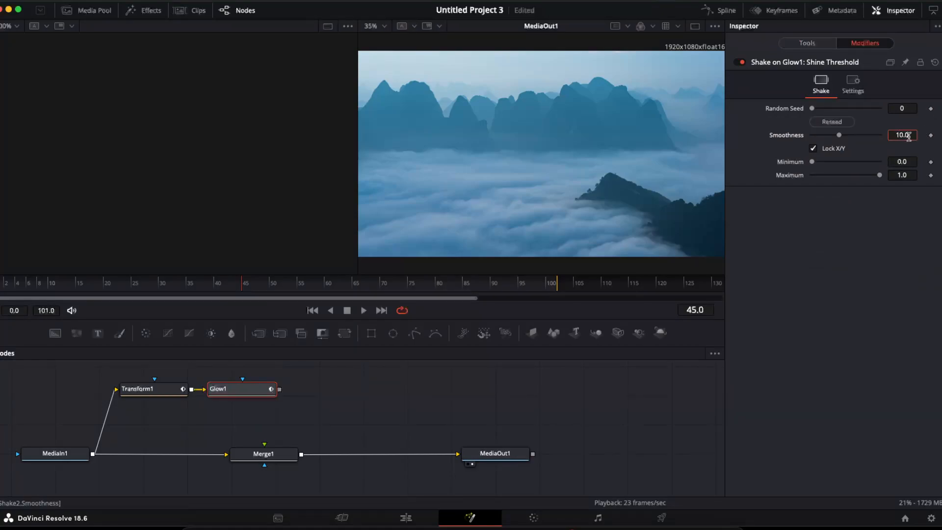
{"action": "type", "text": "2"}
{"action": "key", "text": "Tab"}
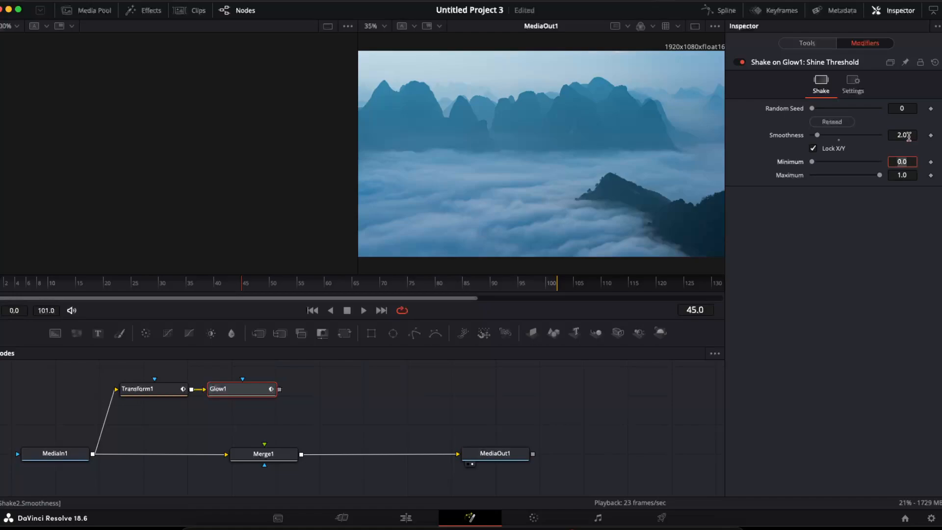
Step: Set the Glow's Spread to 0.724 and modify its Gain with a Shake modifier
{"action": "left_click", "coordinate": [824, 47]}
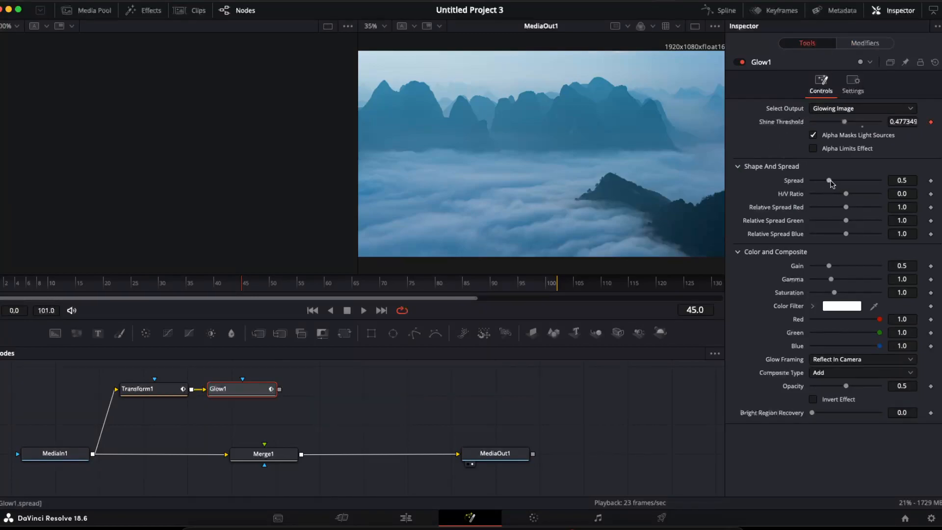
{"action": "mouse_move", "coordinate": [829, 181]}
{"action": "left_mouse_down"}
{"action": "mouse_move", "coordinate": [878, 183]}
{"action": "mouse_move", "coordinate": [827, 183]}
{"action": "mouse_move", "coordinate": [847, 184]}
{"action": "mouse_move", "coordinate": [838, 185]}
{"action": "left_mouse_up"}
{"action": "right_click", "coordinate": [795, 266]}
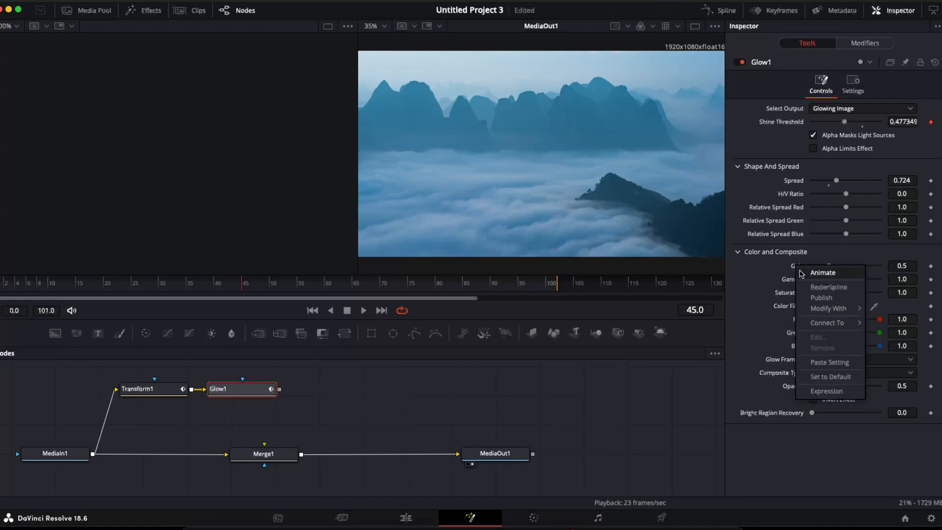
{"action": "mouse_move", "coordinate": [818, 309]}
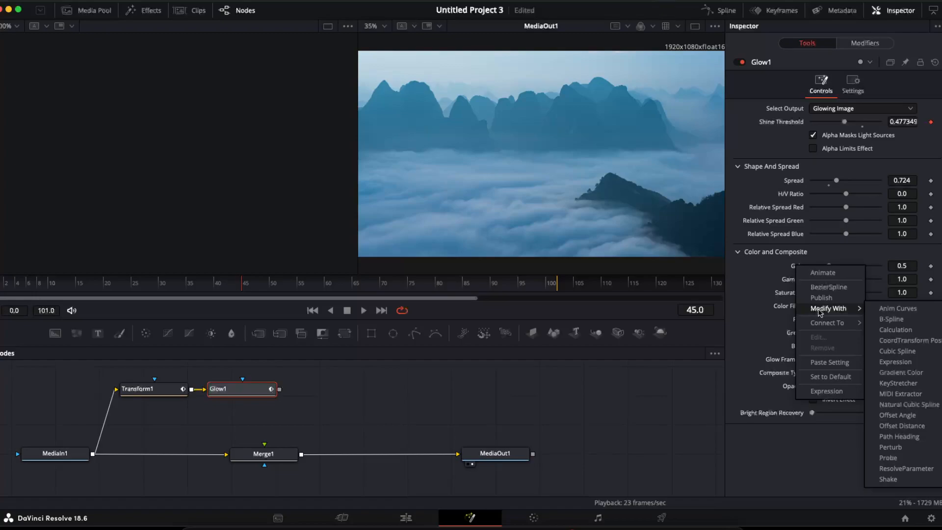
{"action": "left_click", "coordinate": [888, 480]}
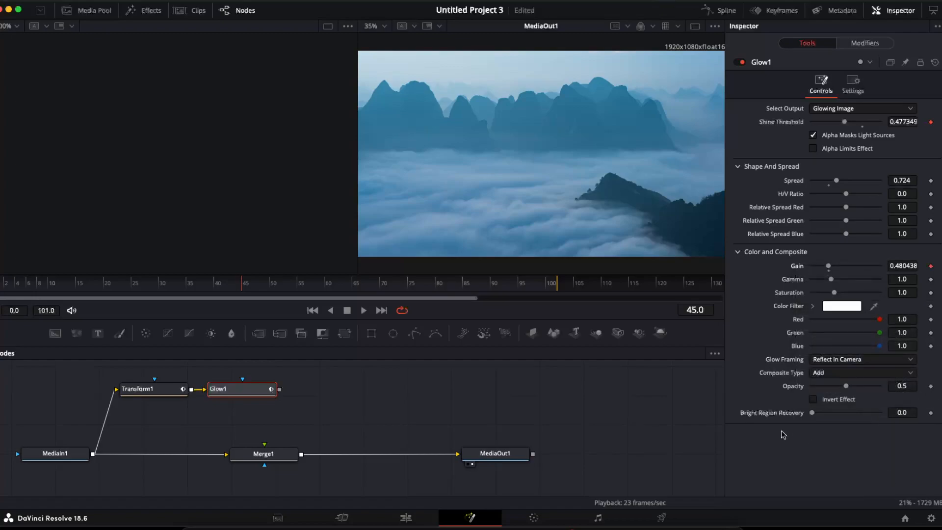
Step: Set the Gain shake's smoothness to 2 and reseed its random seed
{"action": "left_click", "coordinate": [867, 43]}
{"action": "left_click", "coordinate": [904, 151]}
{"action": "type", "text": "2"}
{"action": "key", "text": "Tab"}
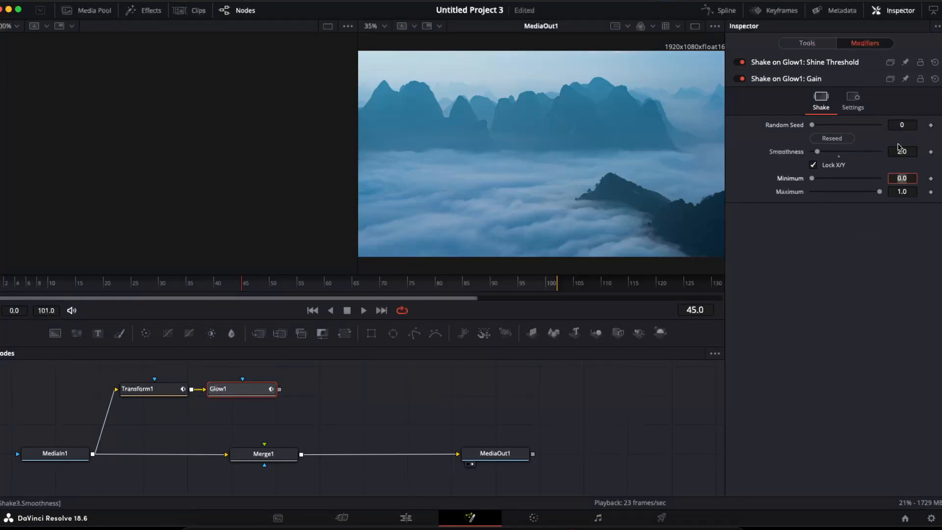
{"action": "left_click", "coordinate": [851, 216]}
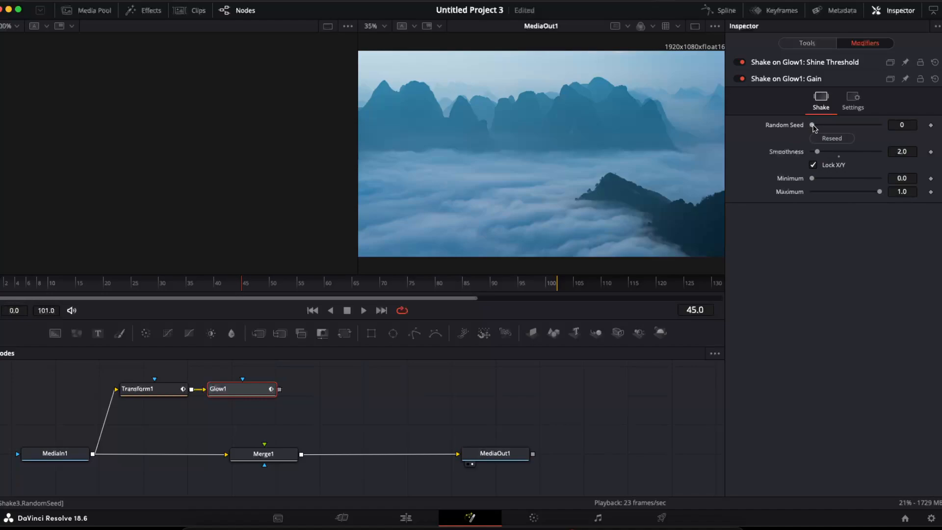
{"action": "left_click", "coordinate": [831, 138]}
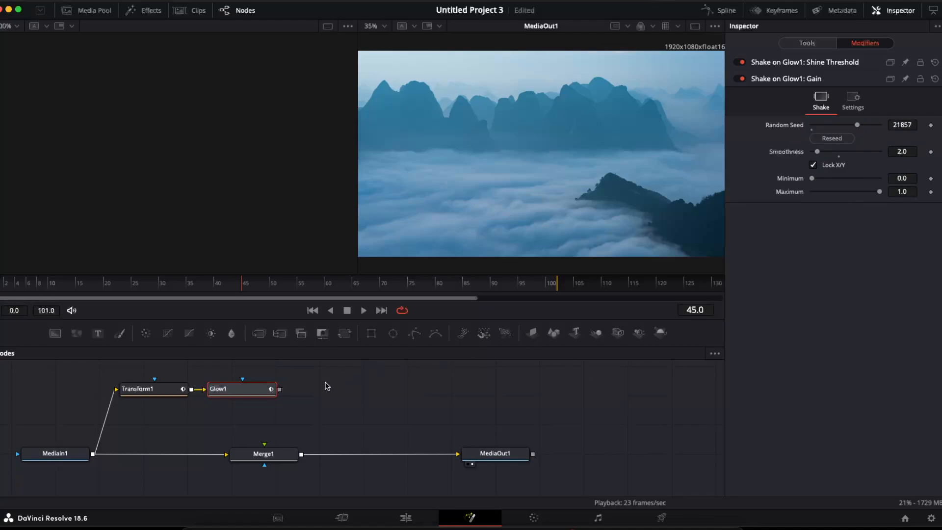
Step: Connect Glow1's output to the foreground input of Merge1
{"action": "left_click_drag", "start_coordinate": [280, 389], "coordinate": [265, 447]}
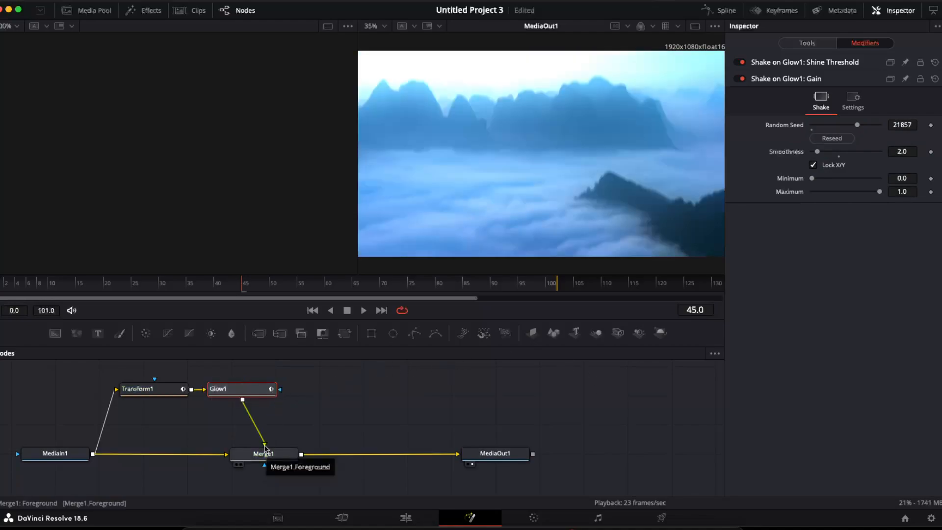
Step: Change the Merge1 node's Apply Mode to Pin Light
{"action": "left_click", "coordinate": [273, 456]}
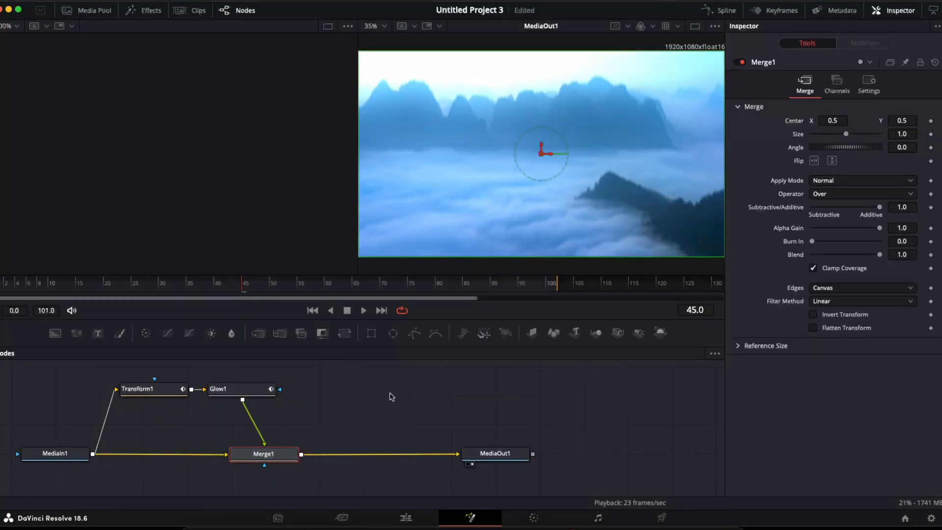
{"action": "left_click", "coordinate": [861, 180]}
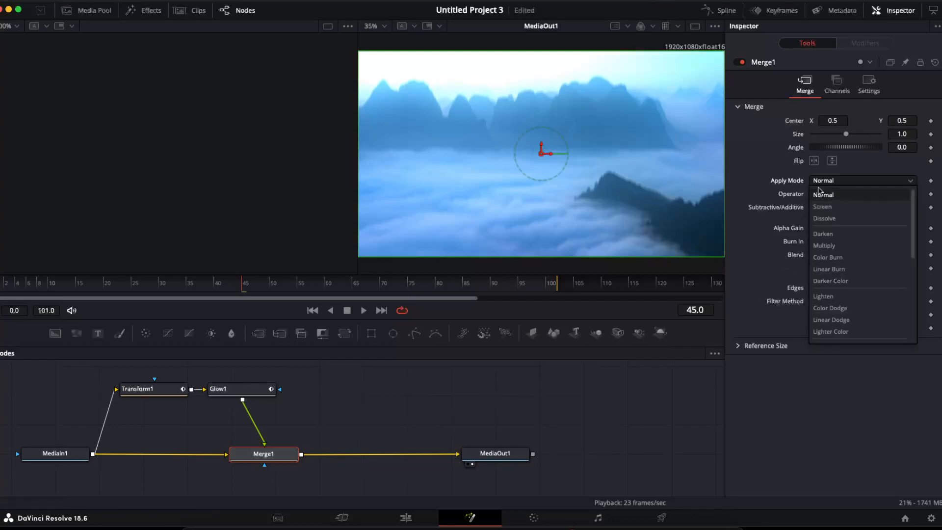
{"action": "scroll", "coordinate": [866, 260], "scroll_direction": "down", "scroll_amount": 3}
{"action": "scroll", "coordinate": [871, 266], "scroll_direction": "down", "scroll_amount": 1}
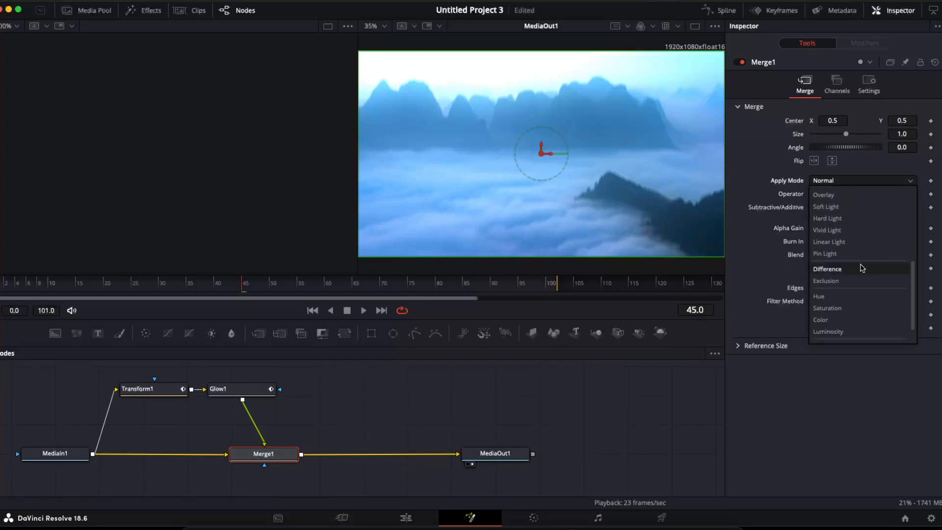
{"action": "left_click", "coordinate": [849, 258]}
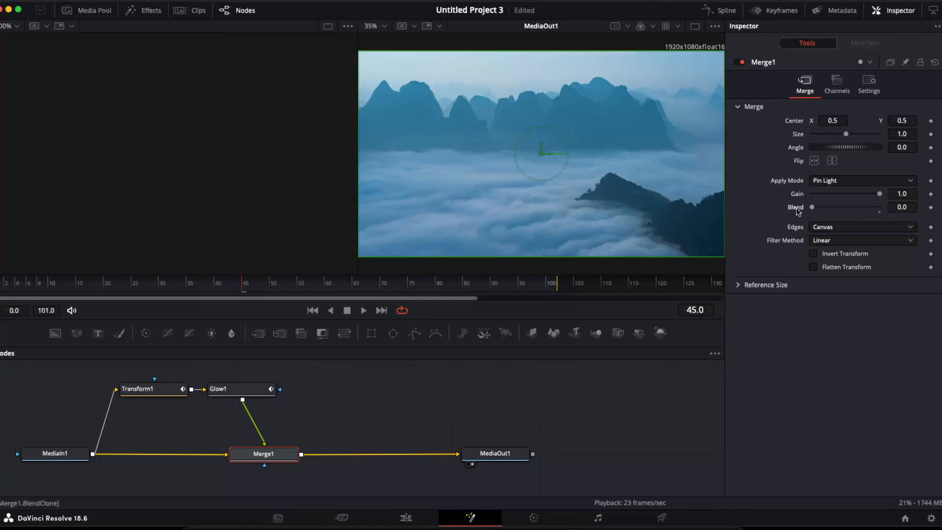
Step: Lower Merge1's Blend to 0 and drive it with the expression random(0,1)
{"action": "right_click", "coordinate": [797, 209]}
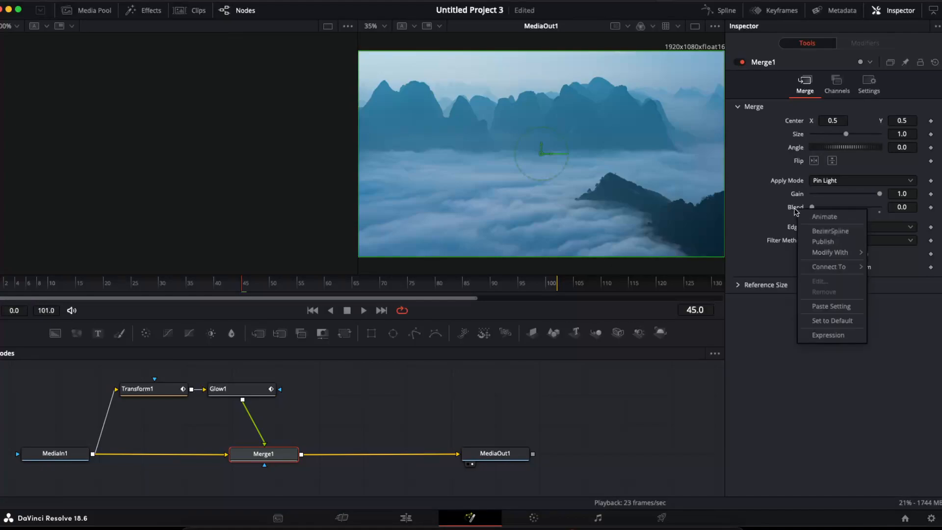
{"action": "left_click", "coordinate": [832, 335]}
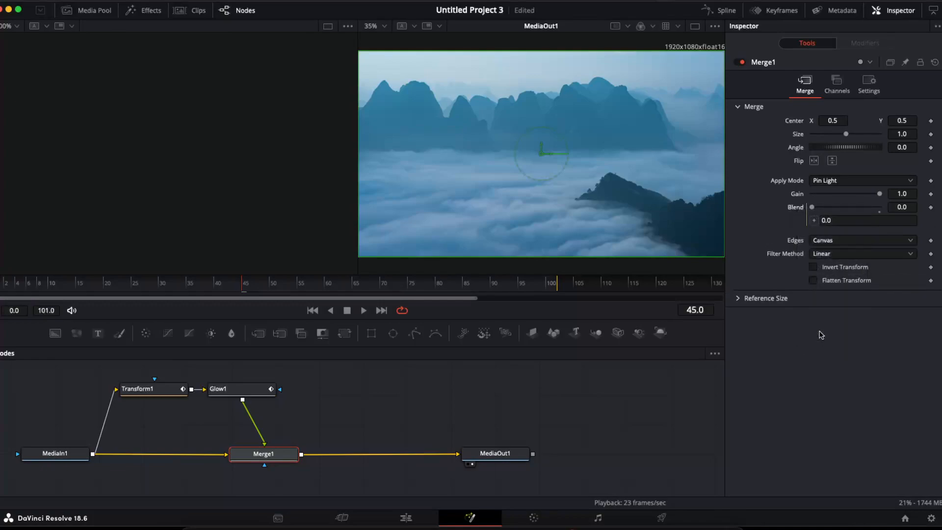
{"action": "left_click", "coordinate": [830, 221]}
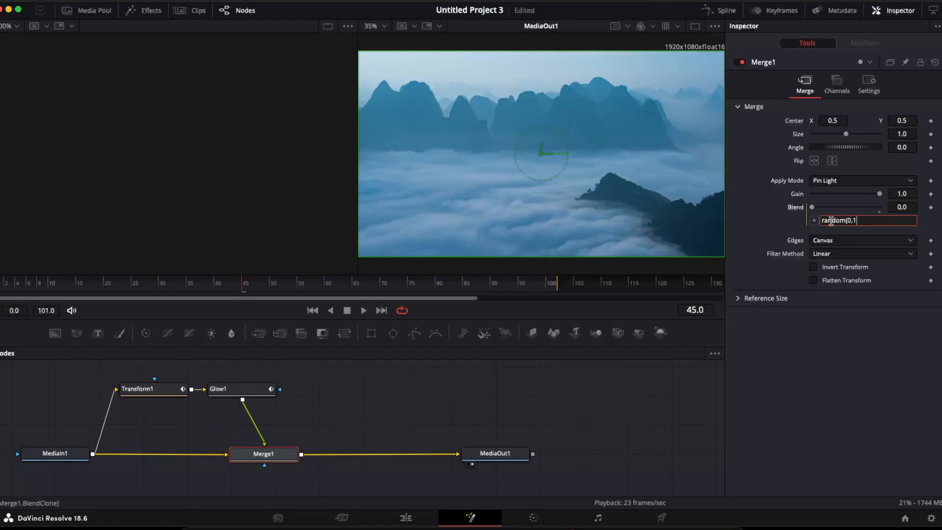
{"action": "key", "text": "Return"}
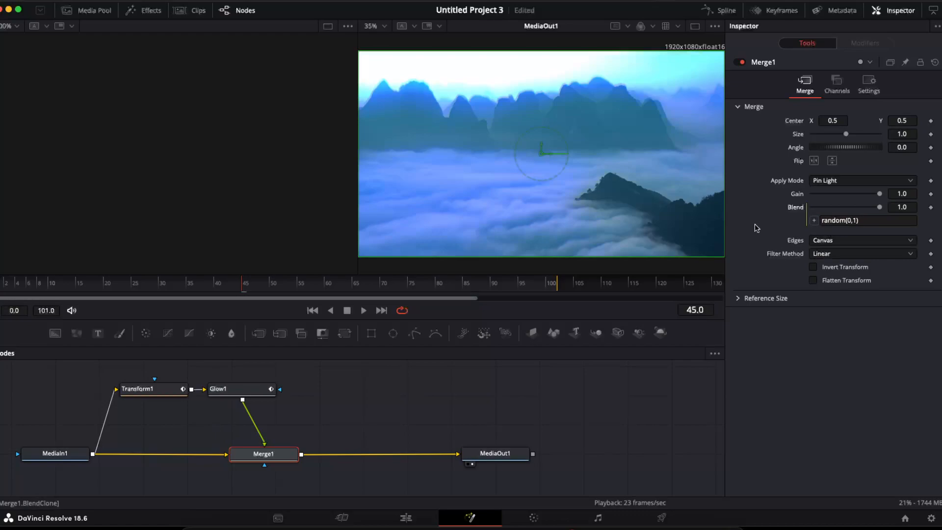
Step: Set Glow1's Spread to about 0.441 and its Relative Spread to about 0.756 red, 1.197 green and 0.835 blue
{"action": "left_click", "coordinate": [222, 390]}
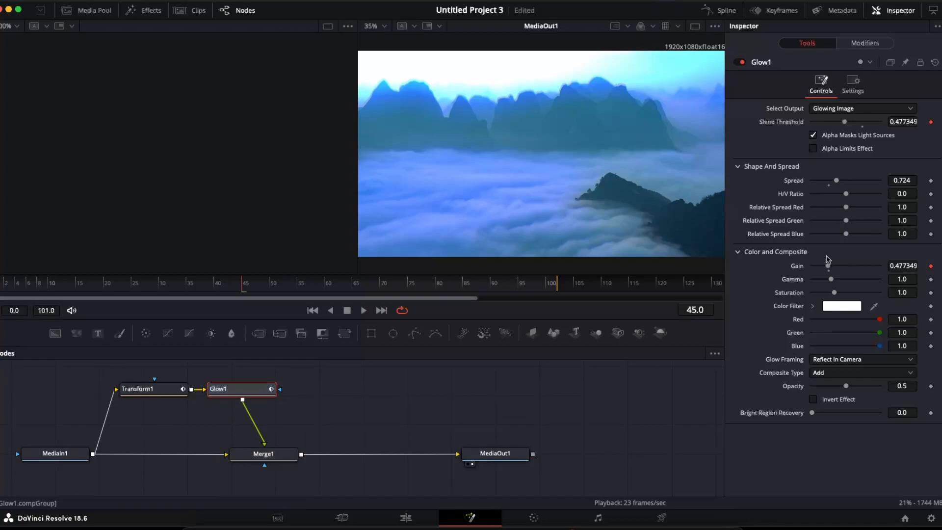
{"action": "mouse_move", "coordinate": [837, 186]}
{"action": "left_mouse_down"}
{"action": "mouse_move", "coordinate": [820, 188]}
{"action": "mouse_move", "coordinate": [828, 187]}
{"action": "left_mouse_up"}
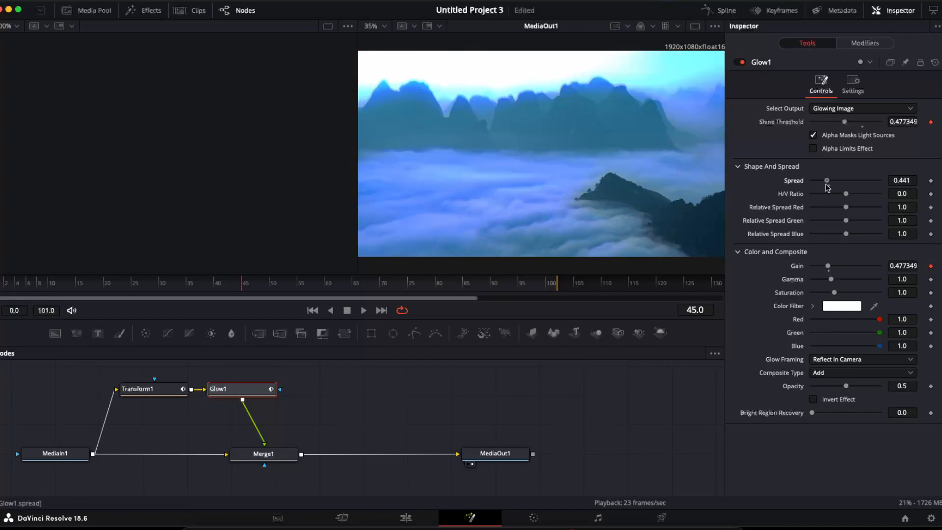
{"action": "left_click_drag", "start_coordinate": [845, 207], "coordinate": [840, 235]}
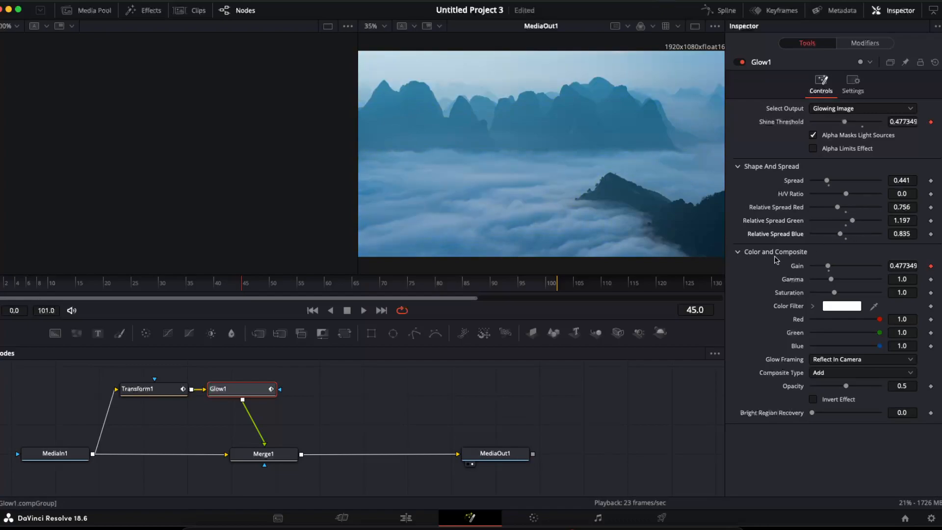